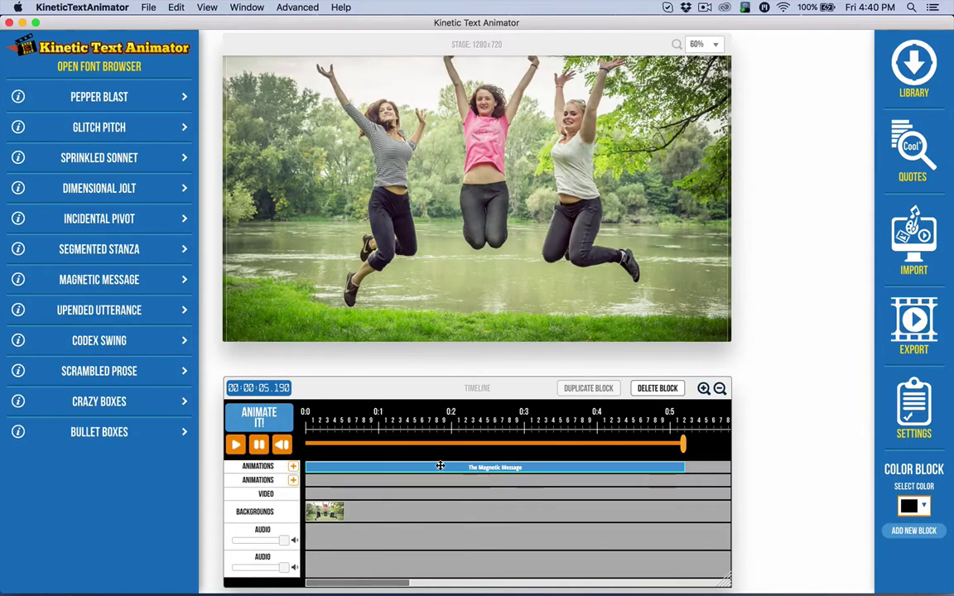
Replay the animation from the start and pause it near 2 seconds with FREE PIZZA!! fully shown
{"action": "left_click", "coordinate": [282, 446]}
{"action": "left_click", "coordinate": [236, 445]}
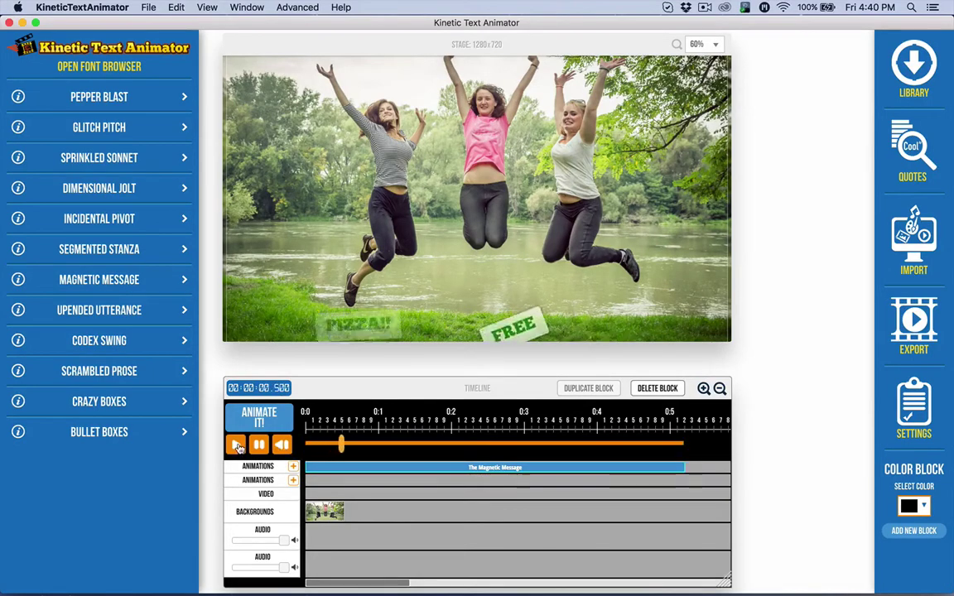
{"action": "left_click", "coordinate": [259, 444]}
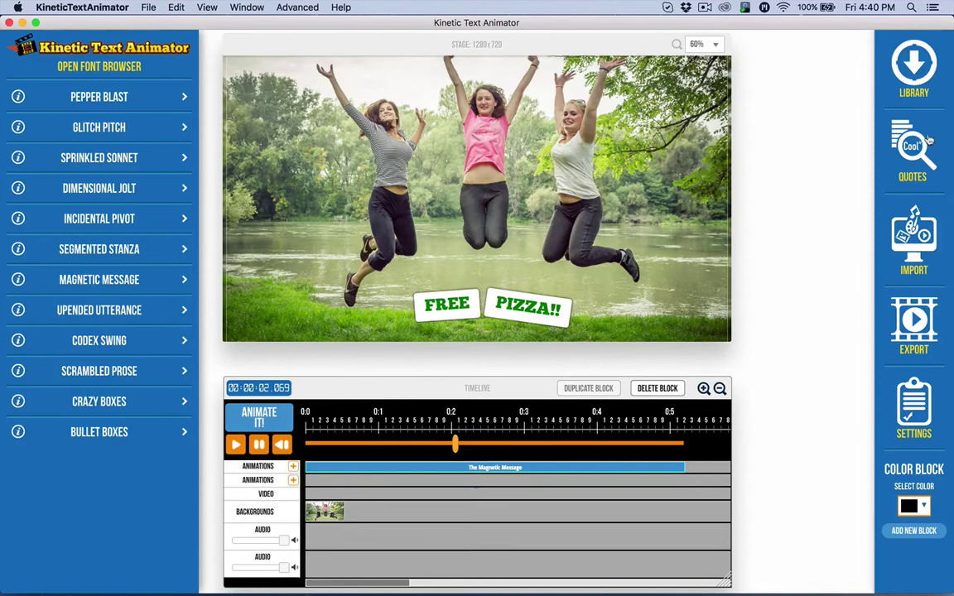
Open the Export settings (MP4, 30 fps) and glance at the Help menu before dismissing it
{"action": "left_click", "coordinate": [916, 318]}
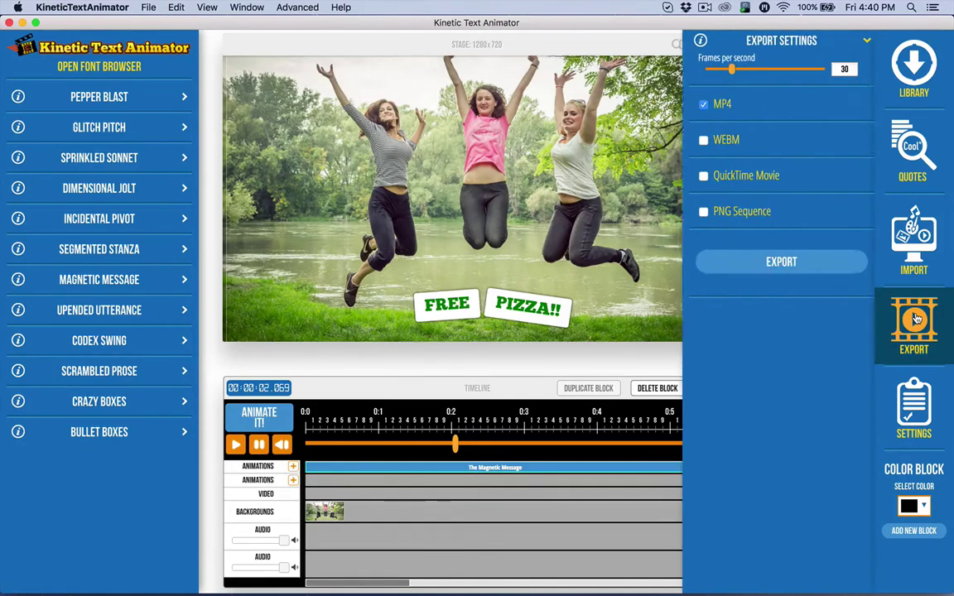
{"action": "left_click", "coordinate": [916, 319]}
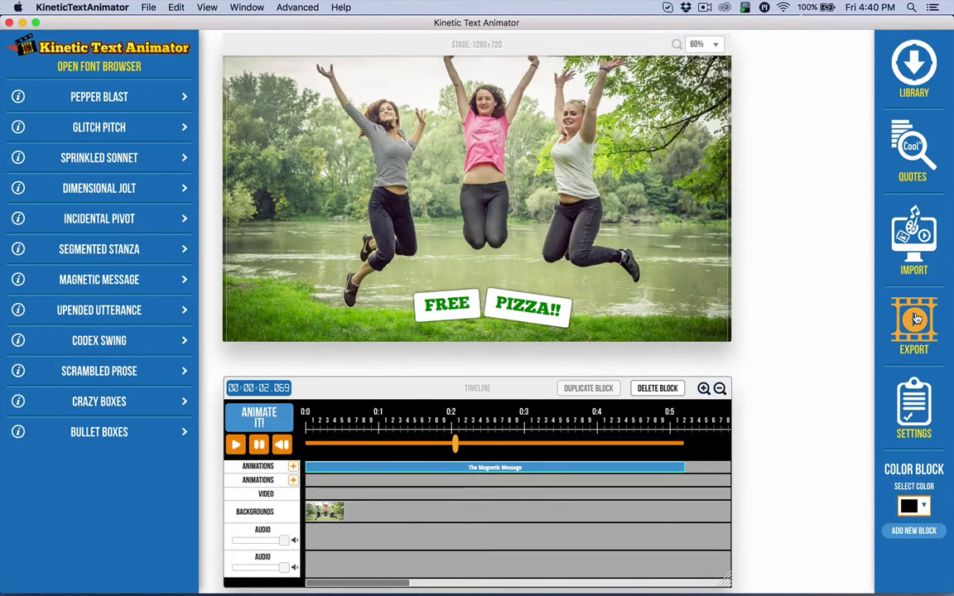
{"action": "left_click", "coordinate": [916, 319]}
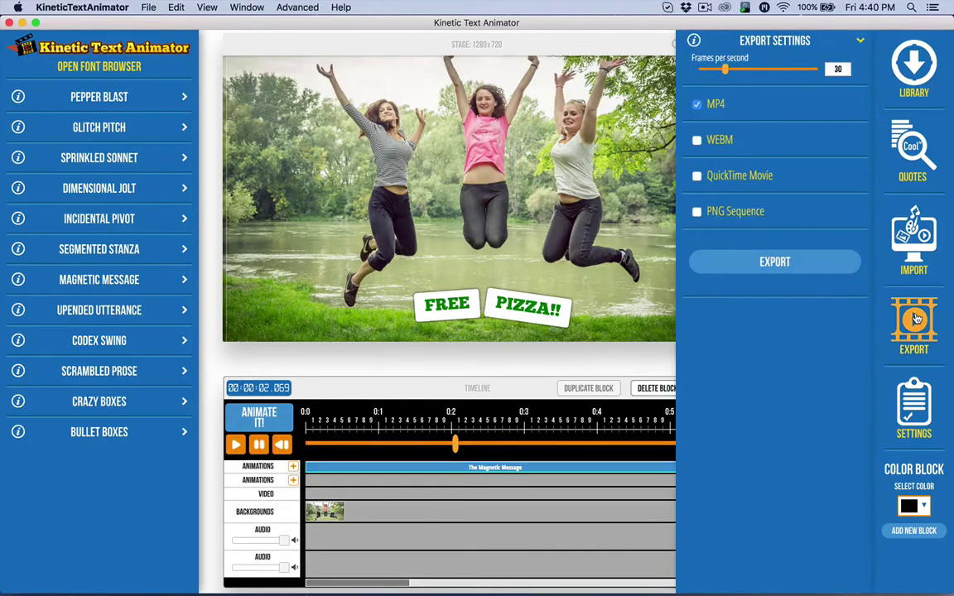
{"action": "left_click", "coordinate": [916, 319]}
{"action": "left_click", "coordinate": [916, 319]}
{"action": "left_click", "coordinate": [916, 319]}
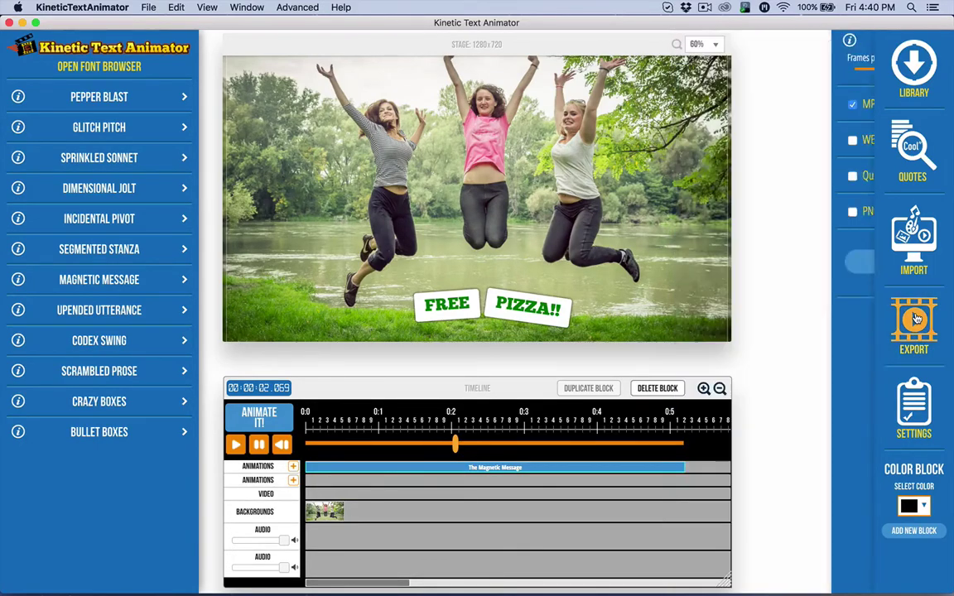
{"action": "left_click", "coordinate": [916, 318]}
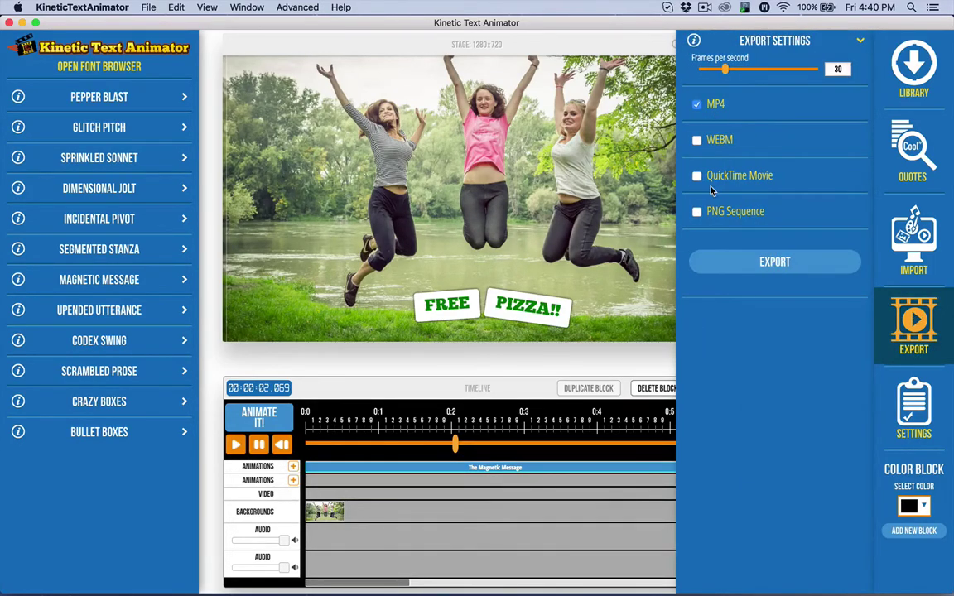
{"action": "left_click", "coordinate": [340, 7]}
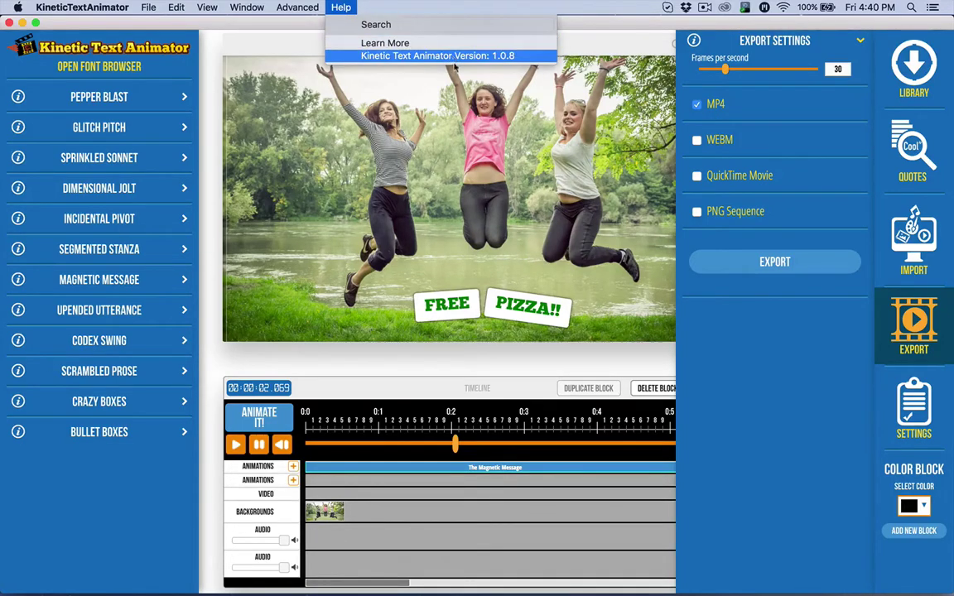
{"action": "left_click", "coordinate": [645, 320]}
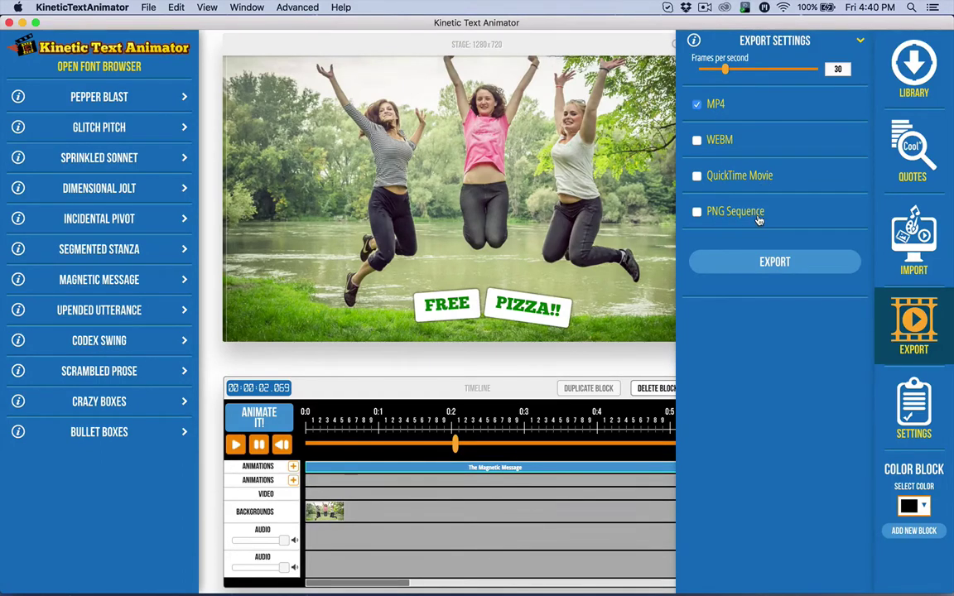
{"action": "left_click", "coordinate": [734, 265]}
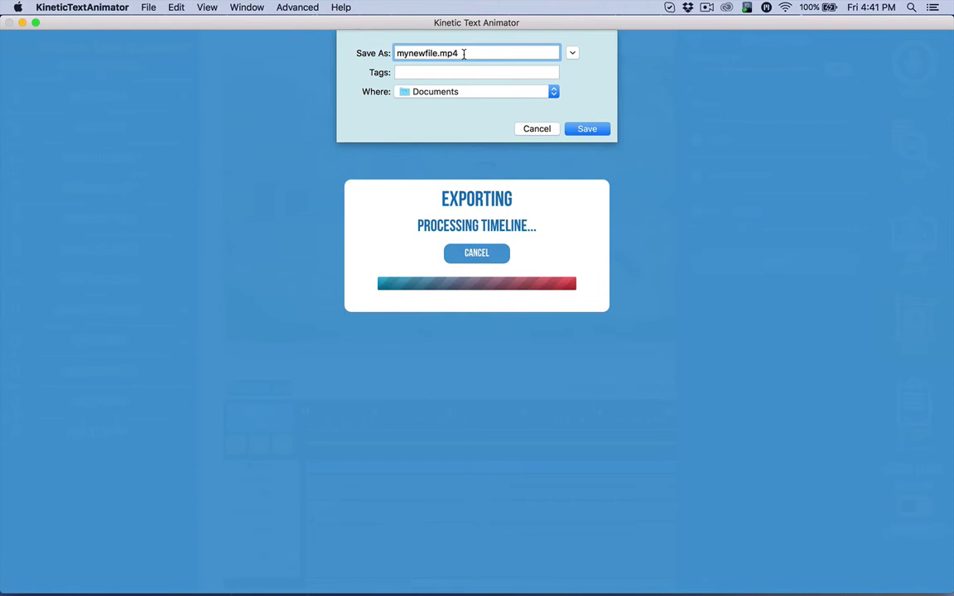
{"action": "left_click", "coordinate": [418, 91]}
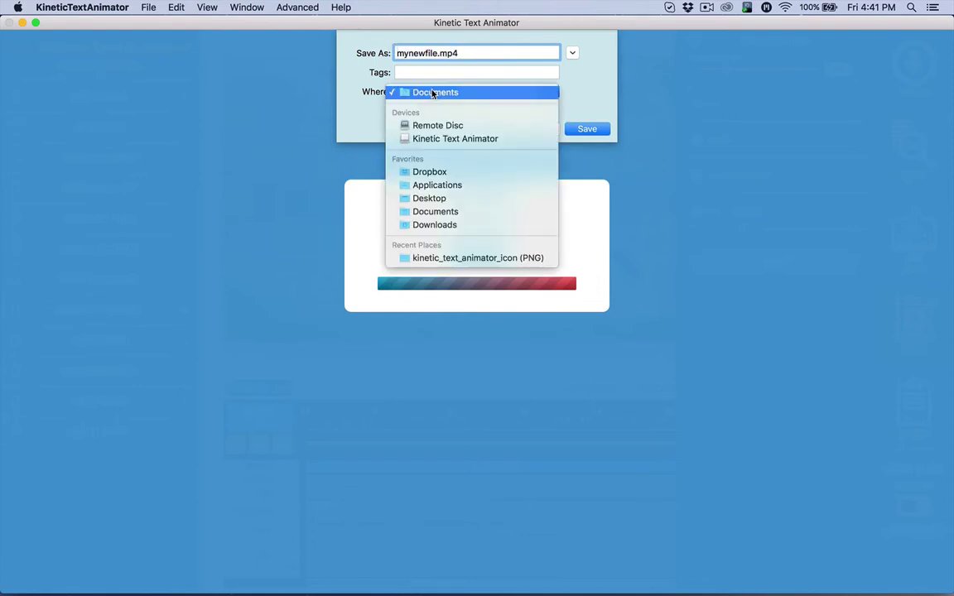
{"action": "left_click", "coordinate": [354, 119]}
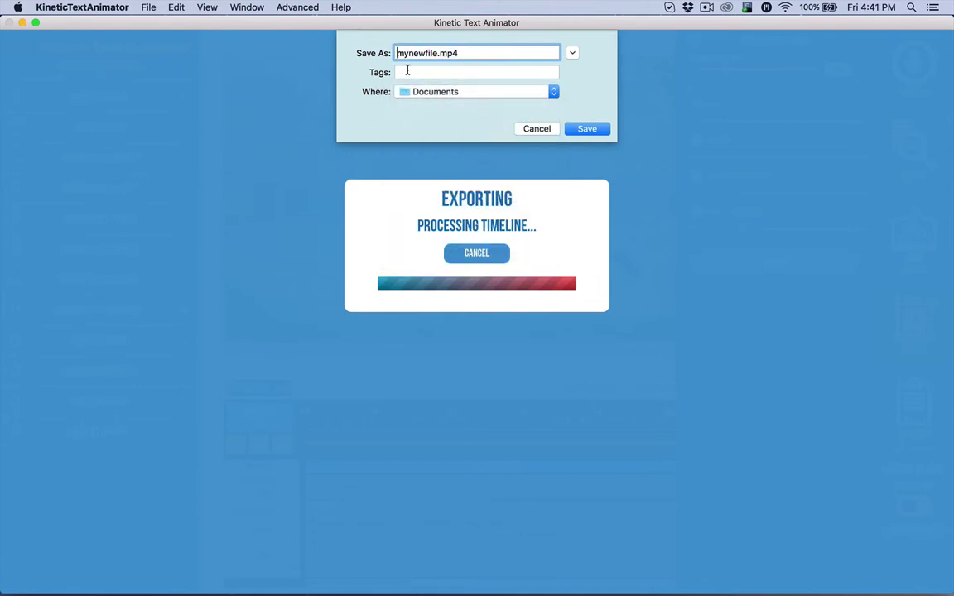
{"action": "left_click_drag", "start_coordinate": [397, 52], "coordinate": [445, 52]}
{"action": "left_click_drag", "start_coordinate": [473, 53], "coordinate": [394, 53]}
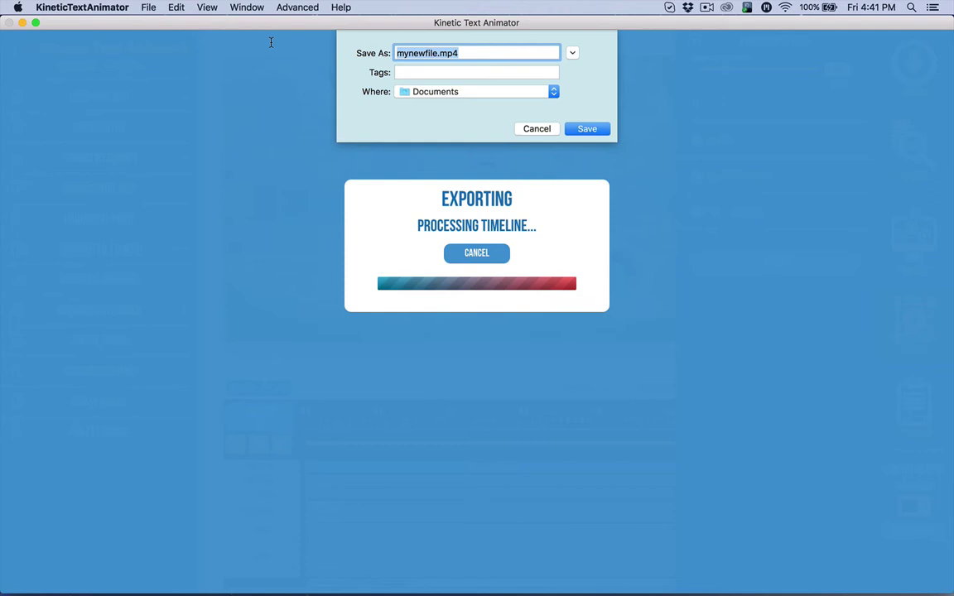
{"action": "type", "text": "bob"}
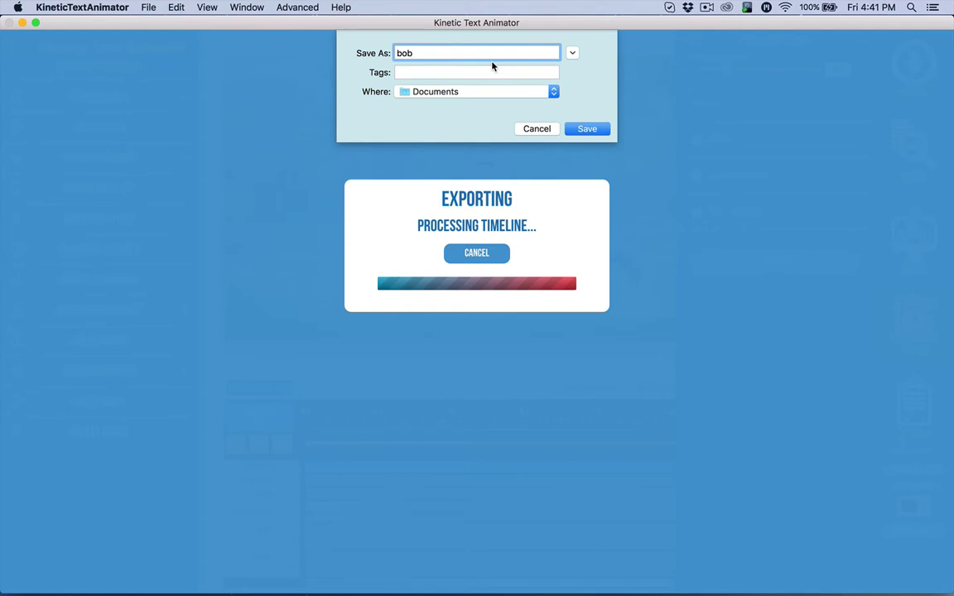
{"action": "type", "text": ".mp4"}
Cancel the pending save, restart the export, and rename the file to hello_temp_file.mp4
{"action": "left_click", "coordinate": [536, 130]}
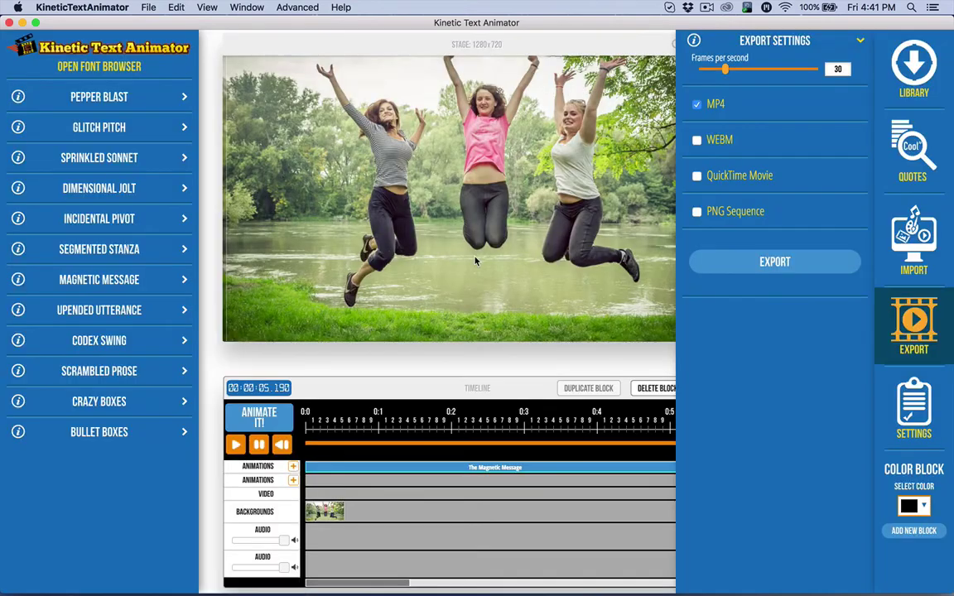
{"action": "left_click", "coordinate": [732, 260]}
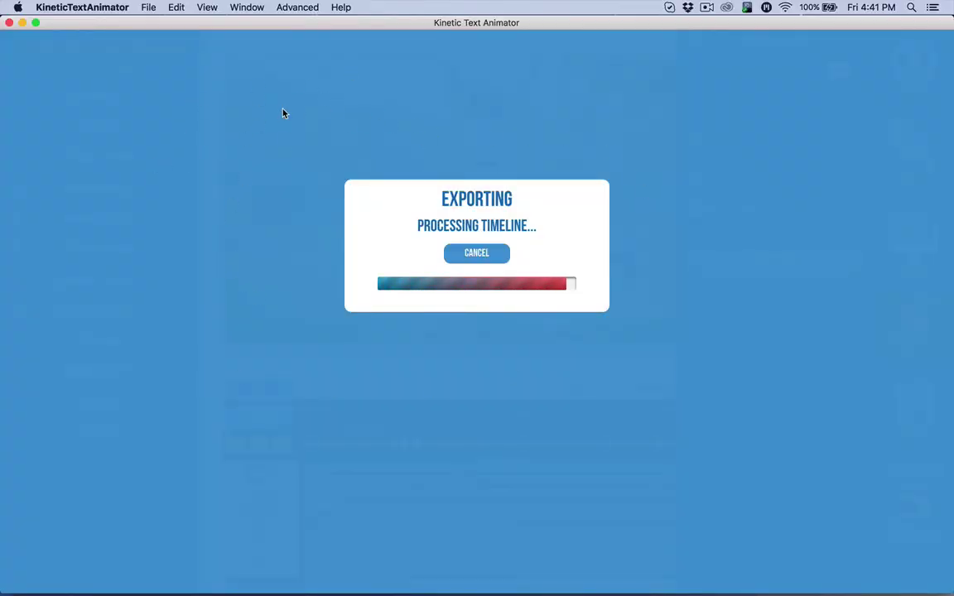
{"action": "left_click", "coordinate": [435, 53]}
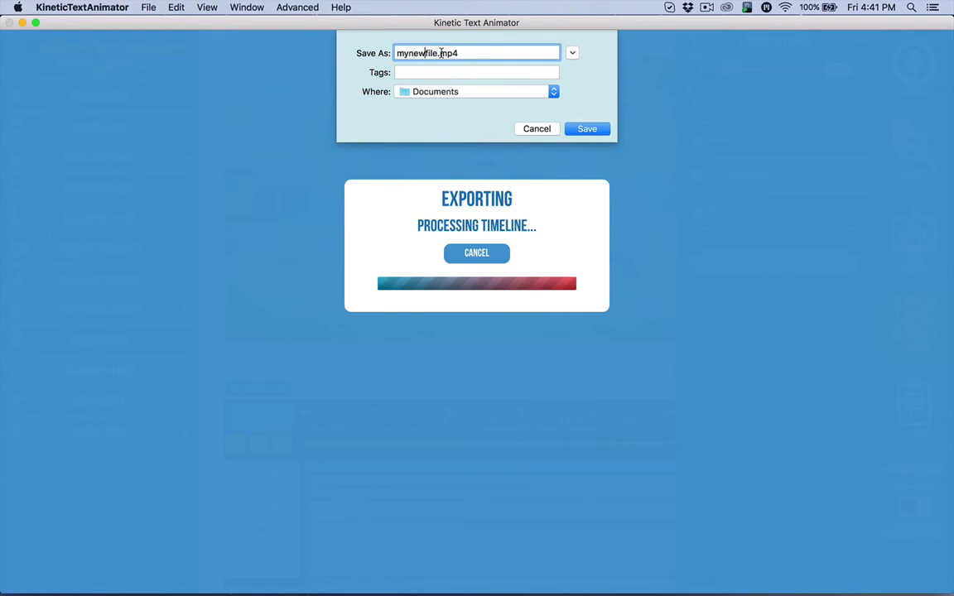
{"action": "left_click_drag", "start_coordinate": [435, 53], "coordinate": [294, 49]}
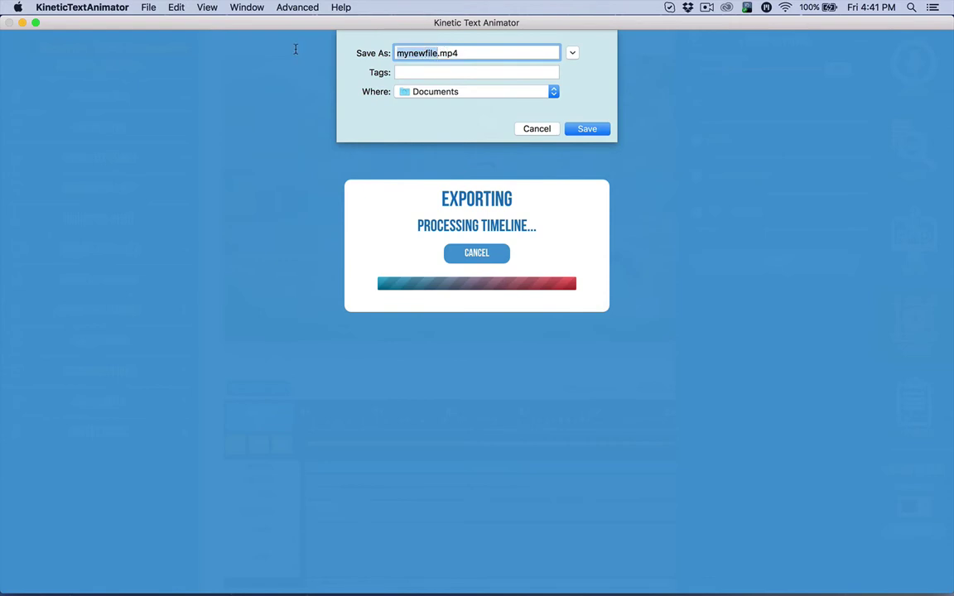
{"action": "key", "text": "BackSpace"}
{"action": "type", "text": "hello_temp"}
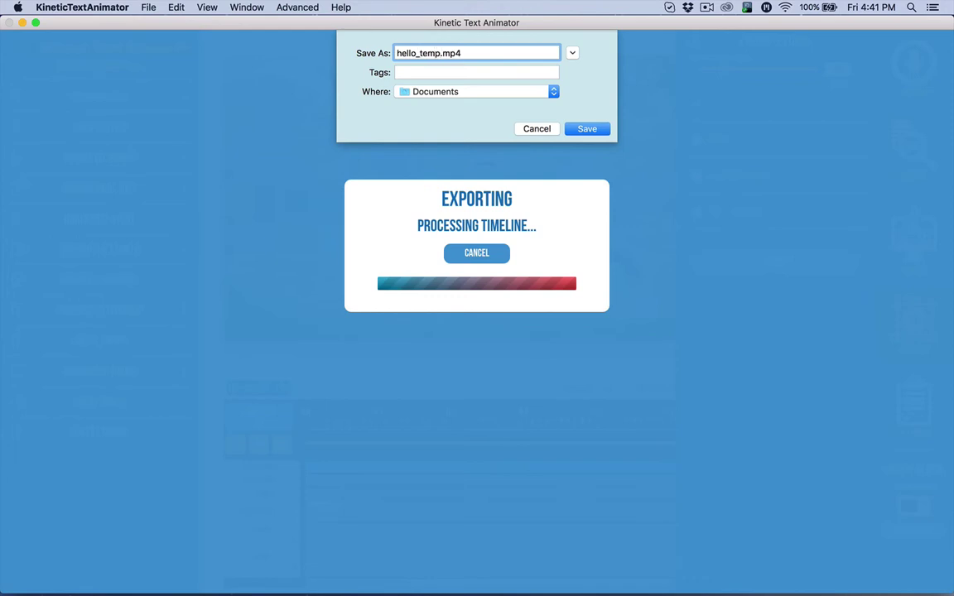
{"action": "type", "text": "_file"}
{"action": "left_click_drag", "start_coordinate": [487, 53], "coordinate": [460, 53]}
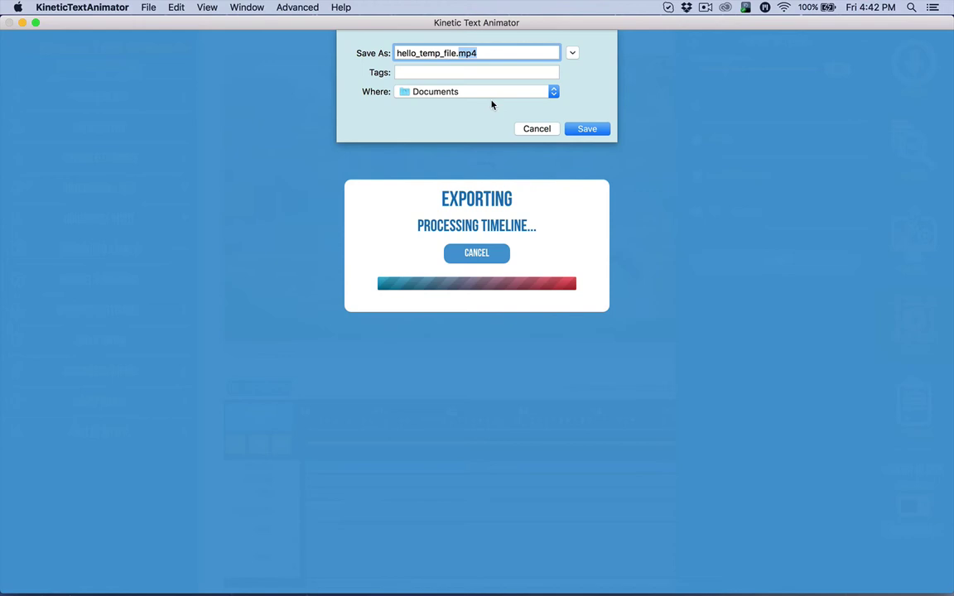
{"action": "left_click", "coordinate": [536, 130]}
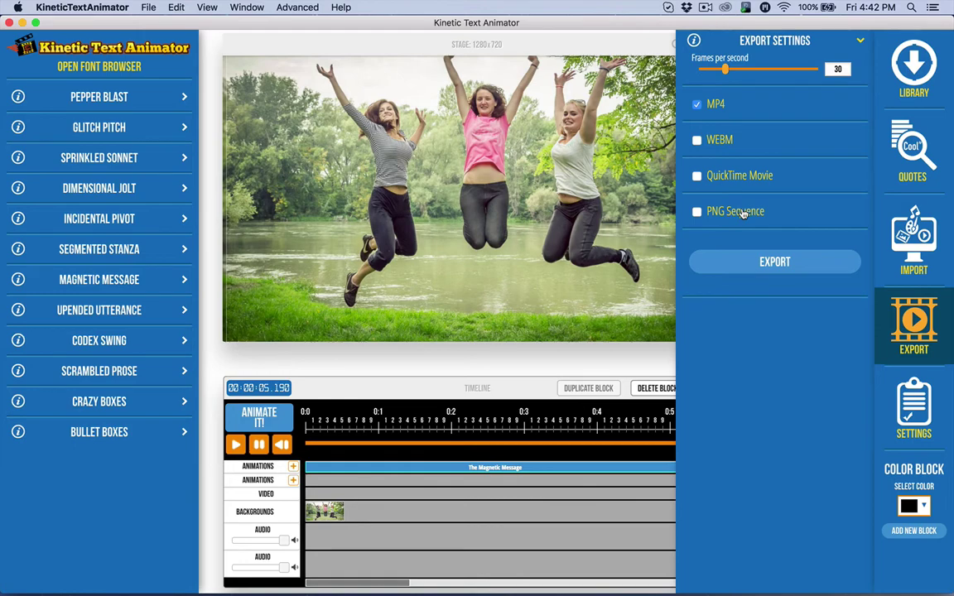
Make the stage background colour transparent in general preferences, then select the background photo clip
{"action": "left_click", "coordinate": [916, 419]}
{"action": "left_click", "coordinate": [771, 89]}
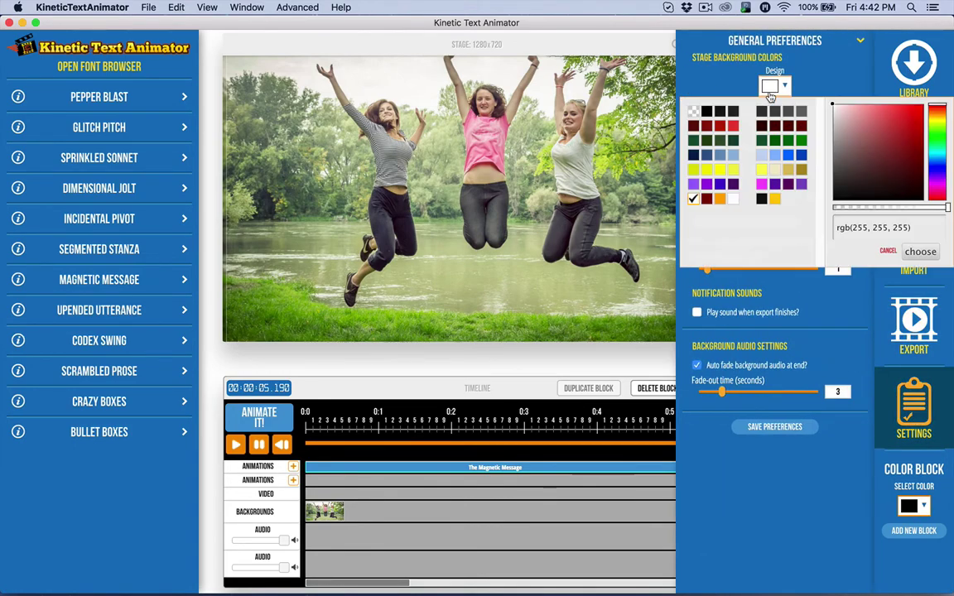
{"action": "left_click", "coordinate": [693, 111]}
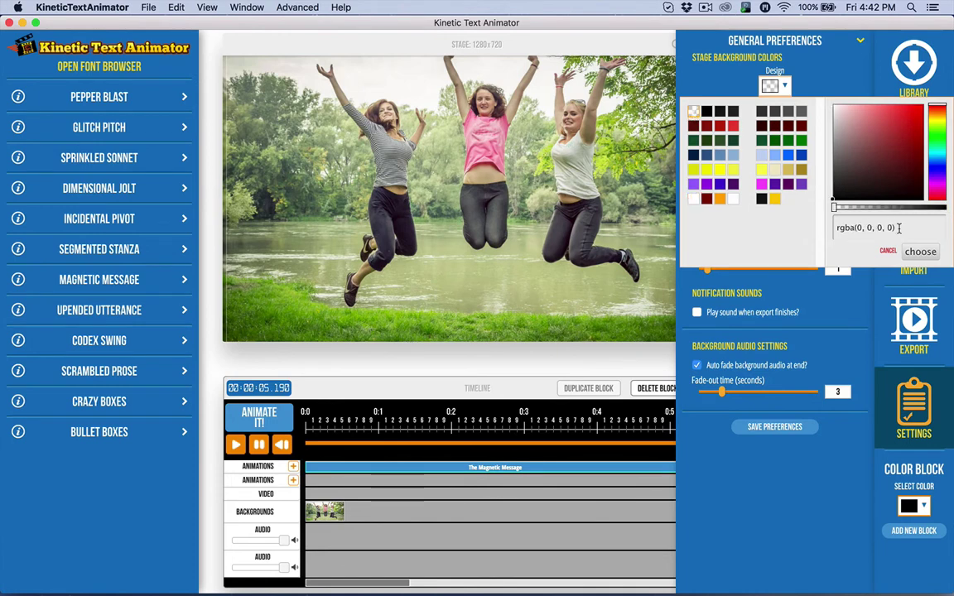
{"action": "left_click", "coordinate": [920, 251]}
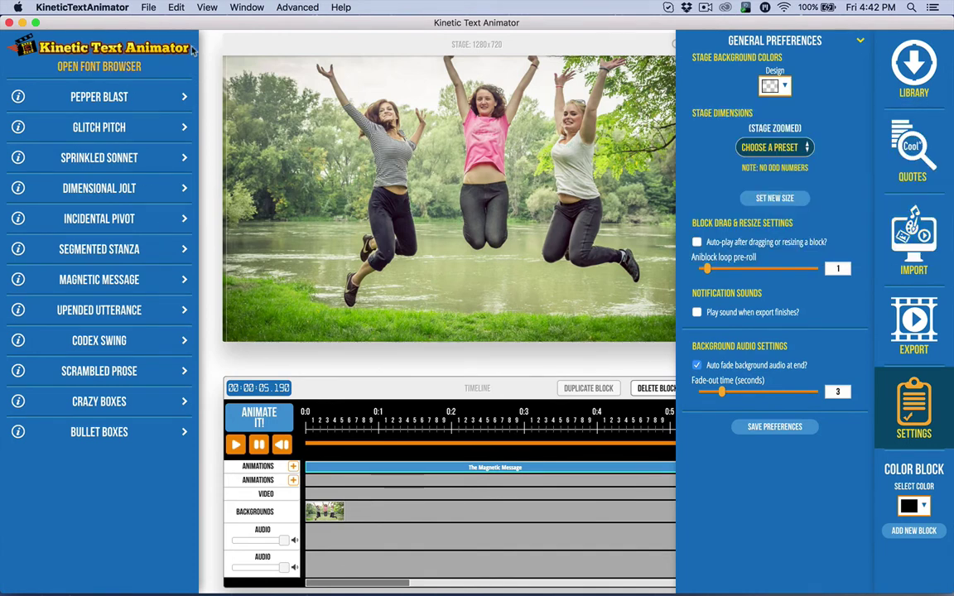
{"action": "left_click", "coordinate": [331, 515]}
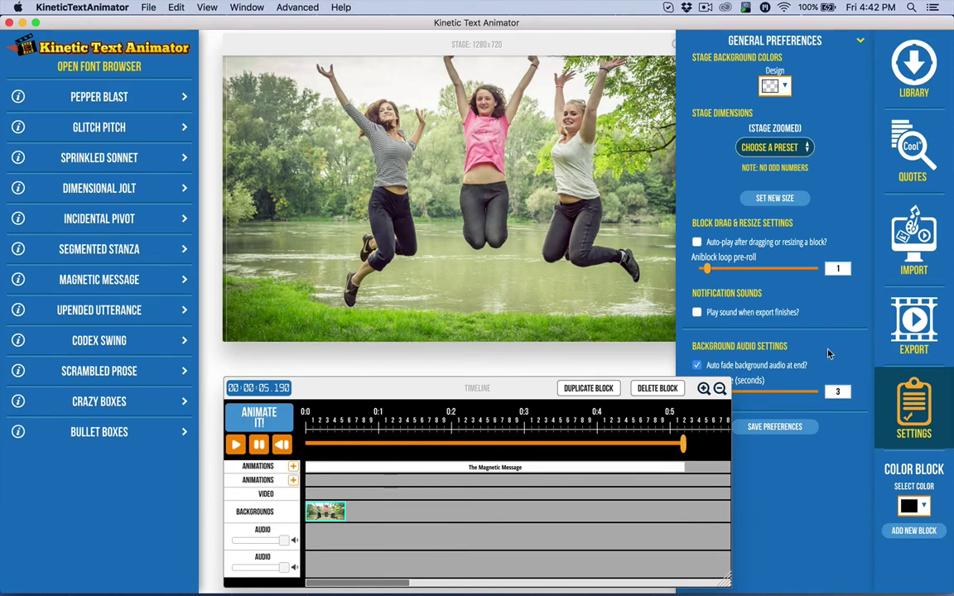
Return to the Export settings, still showing MP4 at 30 frames per second
{"action": "left_click", "coordinate": [914, 323]}
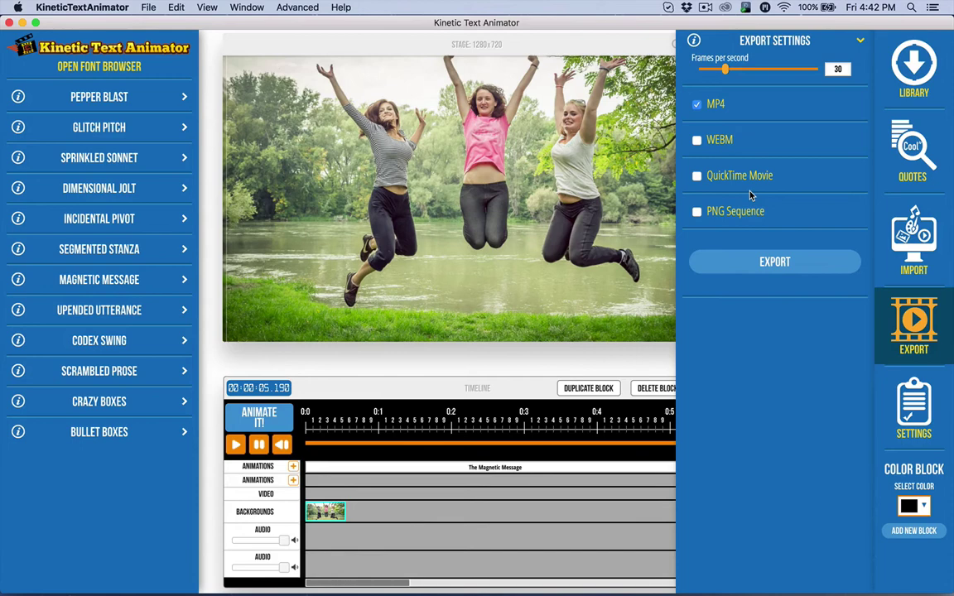
{"action": "mouse_move", "coordinate": [302, 590]}
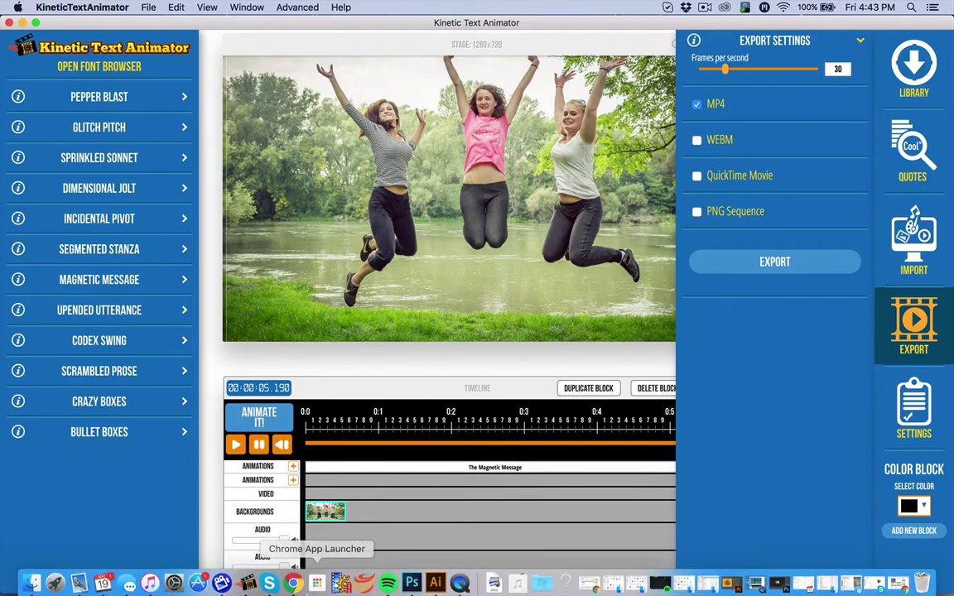
Bring Chrome to the front and go to the OldVersion home page
{"action": "left_click", "coordinate": [300, 579]}
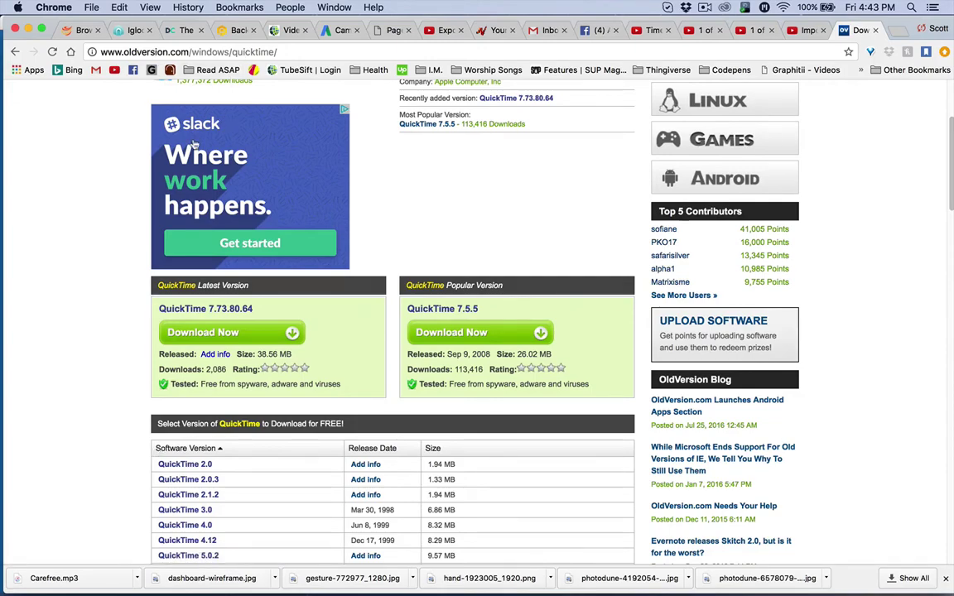
{"action": "scroll", "coordinate": [174, 132], "scroll_direction": "up", "scroll_amount": 5}
{"action": "left_click", "coordinate": [174, 99]}
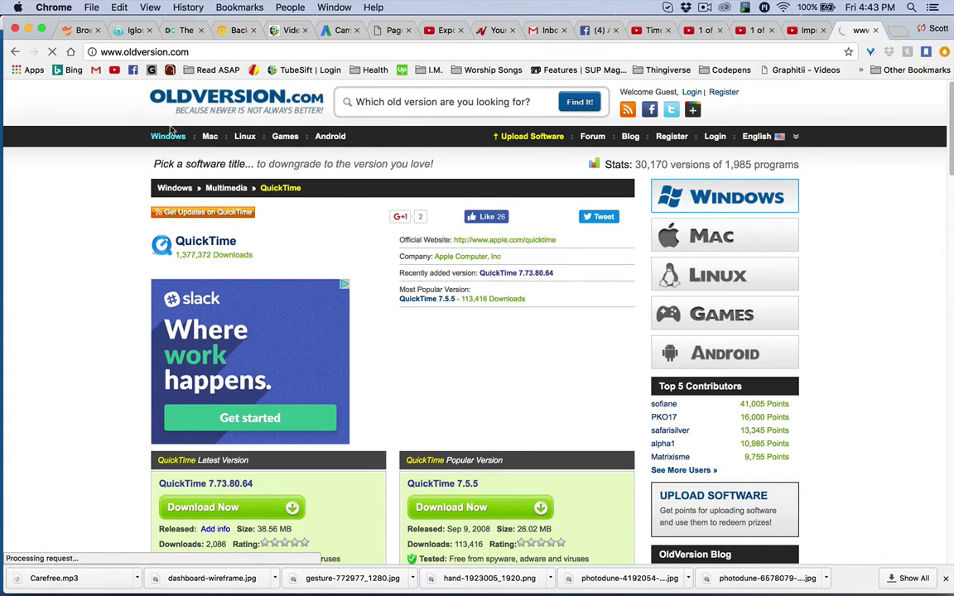
{"action": "scroll", "coordinate": [180, 519], "scroll_direction": "down", "scroll_amount": 4}
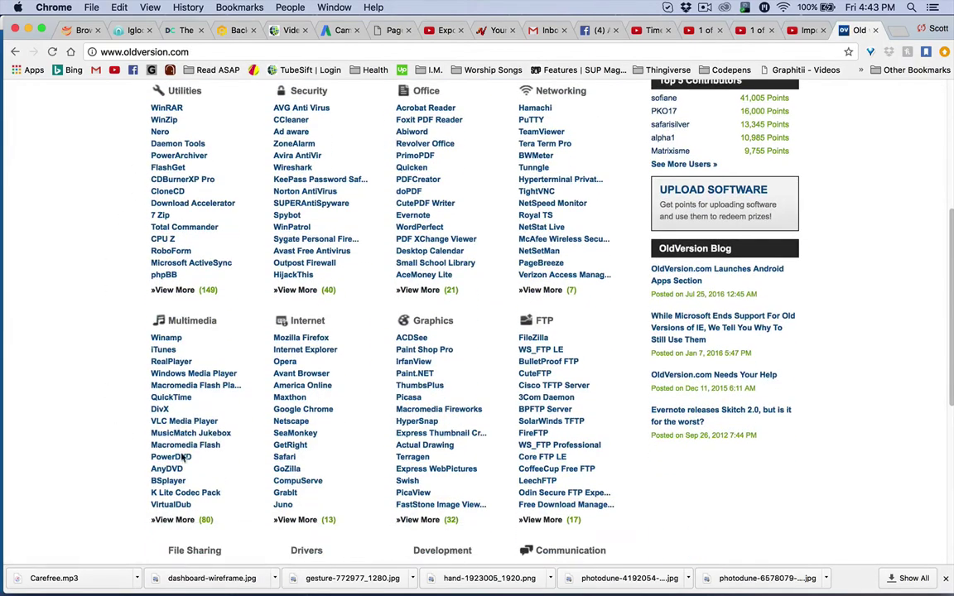
Open OldVersion's QuickTime page under Multimedia and scroll through the listed versions
{"action": "left_click", "coordinate": [169, 396]}
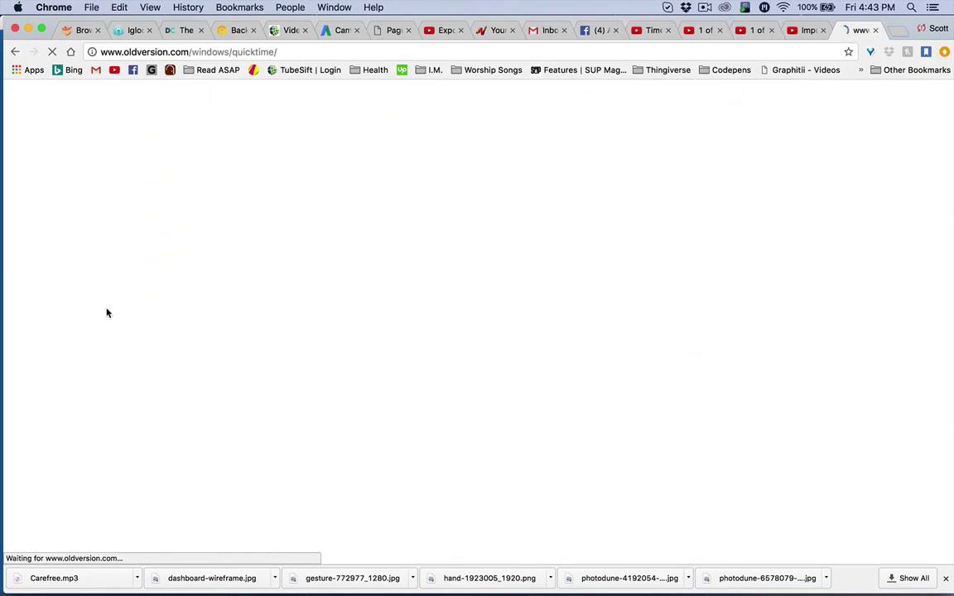
{"action": "scroll", "coordinate": [264, 358], "scroll_direction": "down", "scroll_amount": 5}
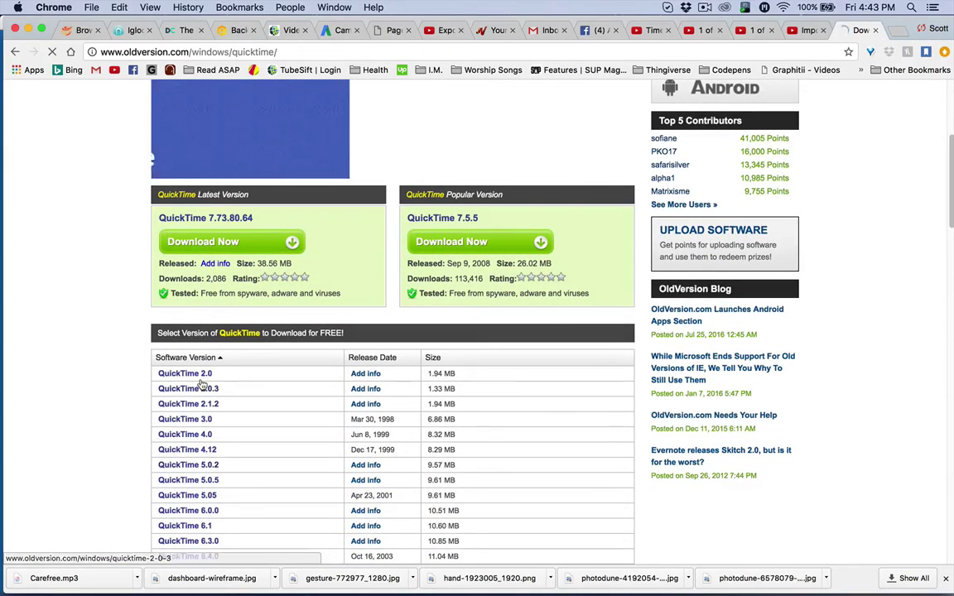
{"action": "scroll", "coordinate": [354, 257], "scroll_direction": "down", "scroll_amount": 5}
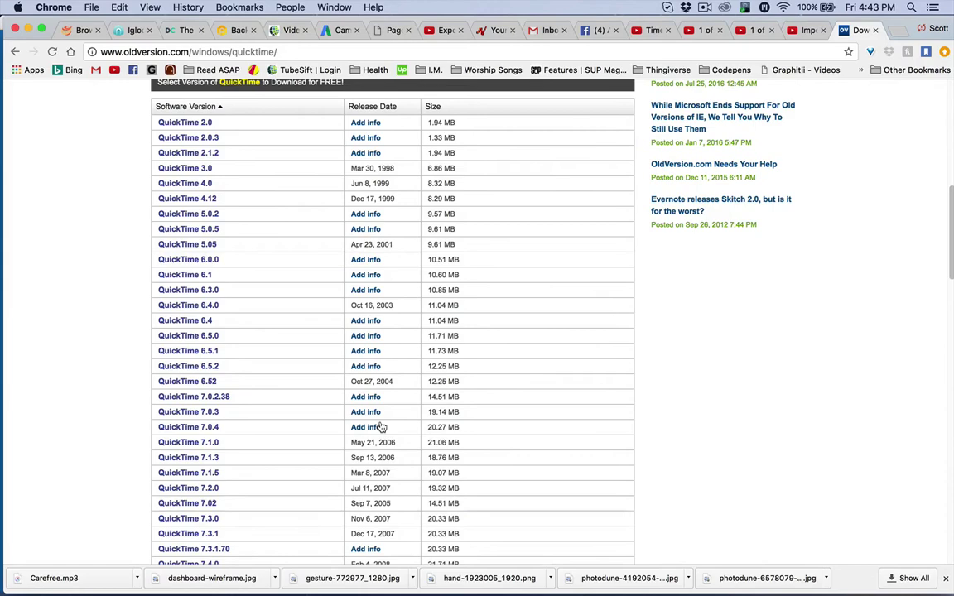
{"action": "scroll", "coordinate": [247, 330], "scroll_direction": "down", "scroll_amount": 4}
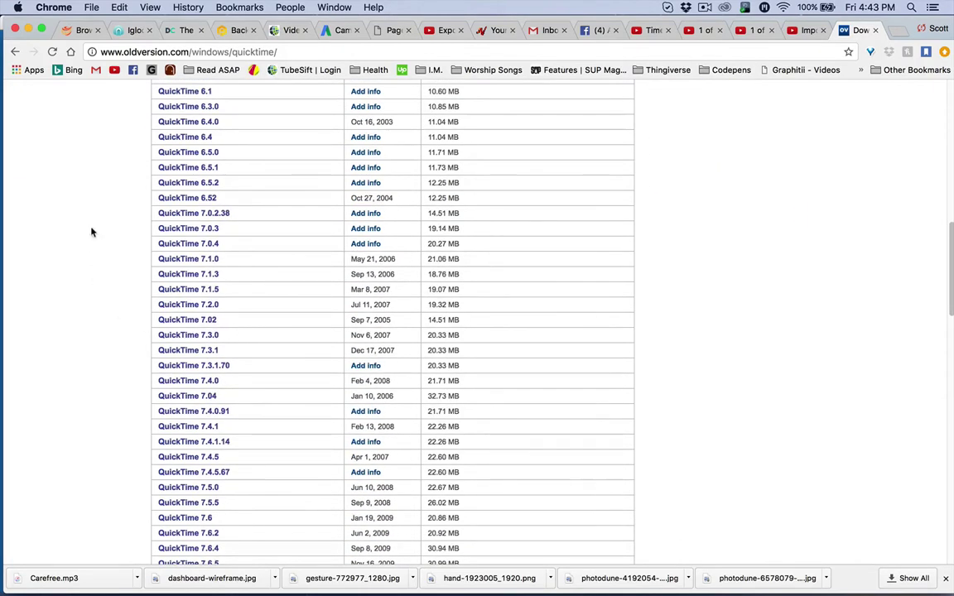
{"action": "scroll", "coordinate": [92, 220], "scroll_direction": "down", "scroll_amount": 6}
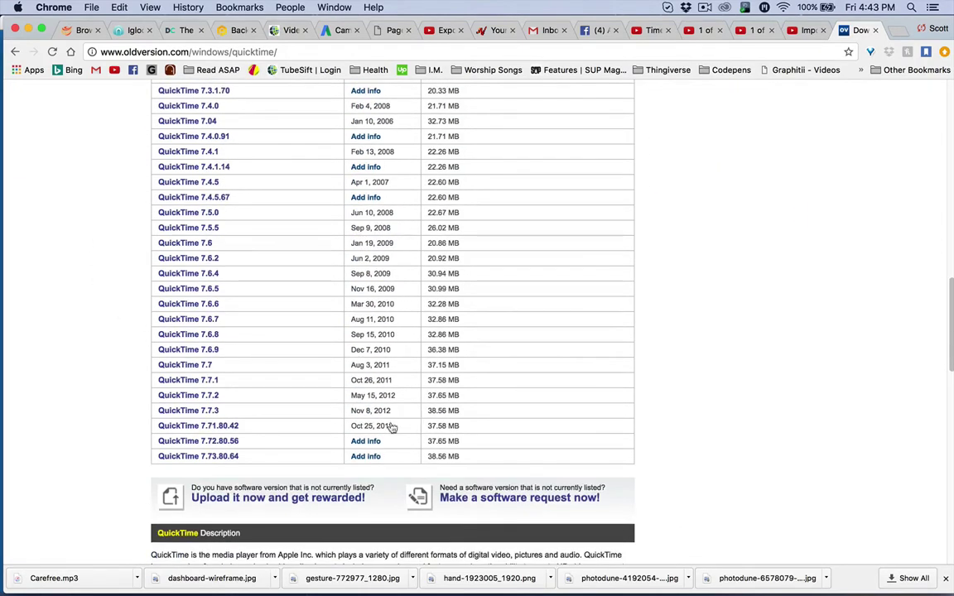
{"action": "scroll", "coordinate": [134, 276], "scroll_direction": "up", "scroll_amount": 15}
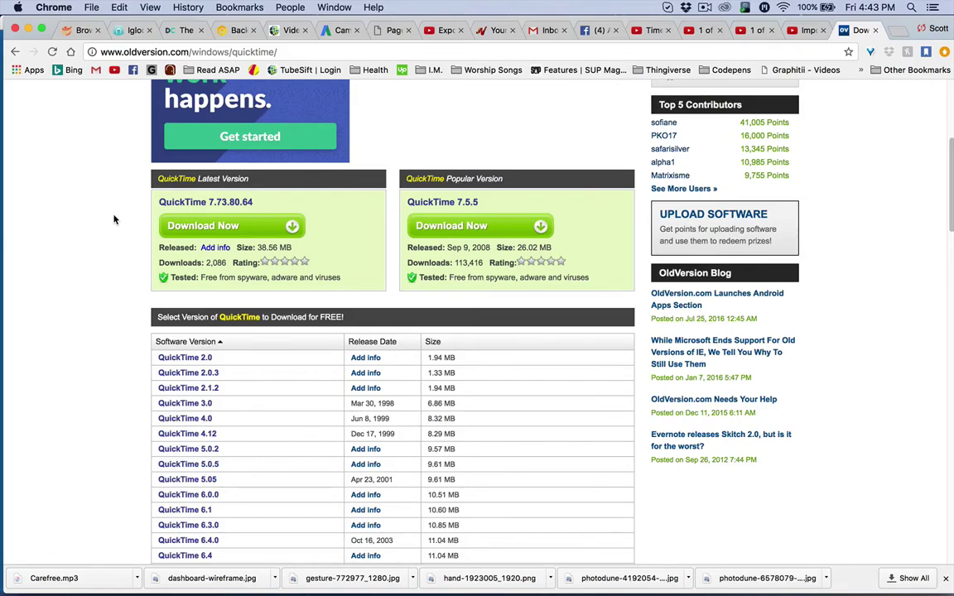
{"action": "scroll", "coordinate": [251, 396], "scroll_direction": "down", "scroll_amount": 6}
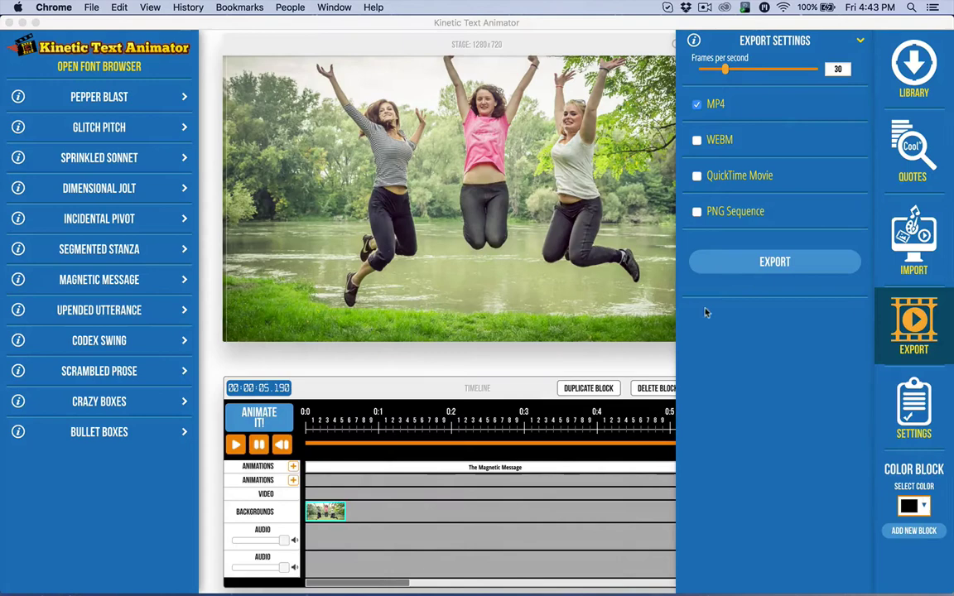
Switch back to the Kinetic Text Animator window with its MP4 export settings showing
{"action": "left_click", "coordinate": [705, 312]}
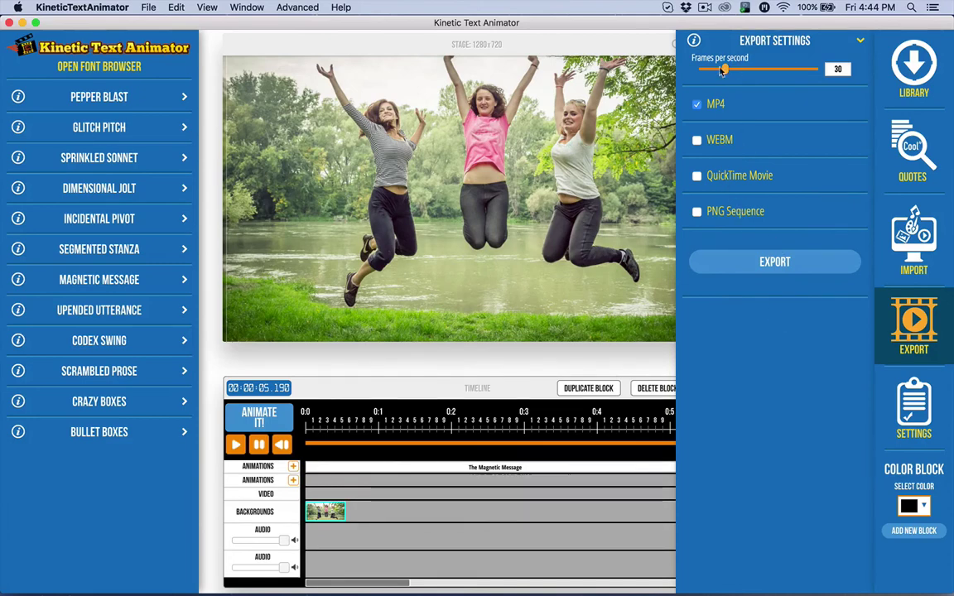
{"action": "mouse_move", "coordinate": [722, 72]}
{"action": "left_mouse_down"}
{"action": "mouse_move", "coordinate": [738, 70]}
{"action": "mouse_move", "coordinate": [722, 78]}
{"action": "left_mouse_up"}
{"action": "left_click_drag", "start_coordinate": [721, 74], "coordinate": [724, 77]}
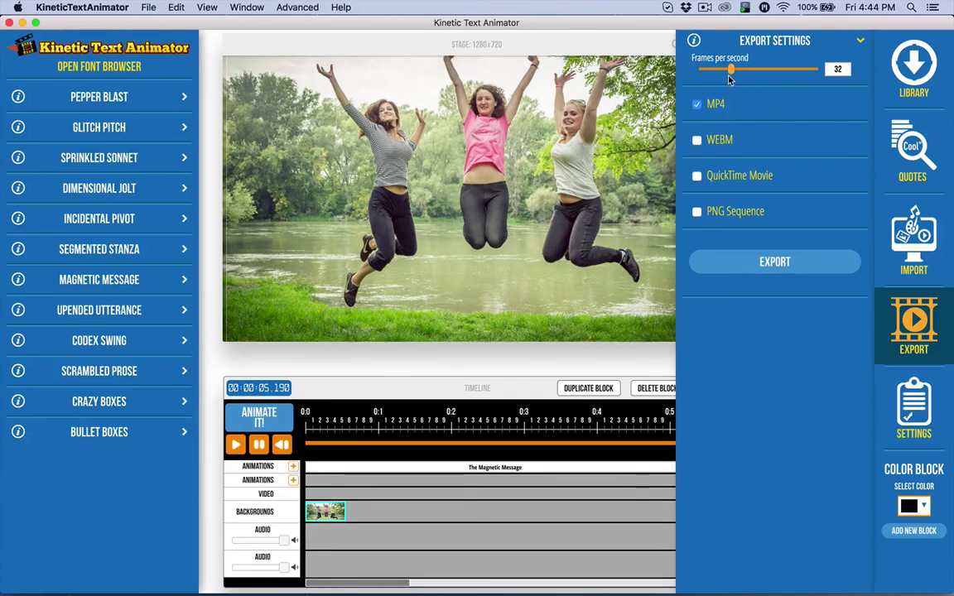